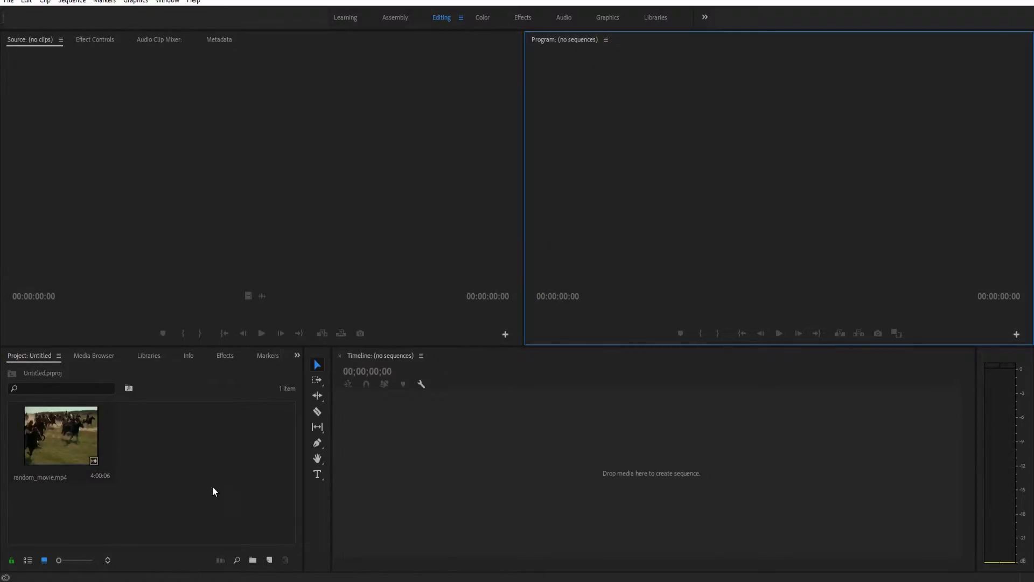
# Create the random_movie sequence from random_movie.mp4 on the Timeline and start playing it.
pyautogui.moveTo(55, 454); pyautogui.dragTo(392, 443)
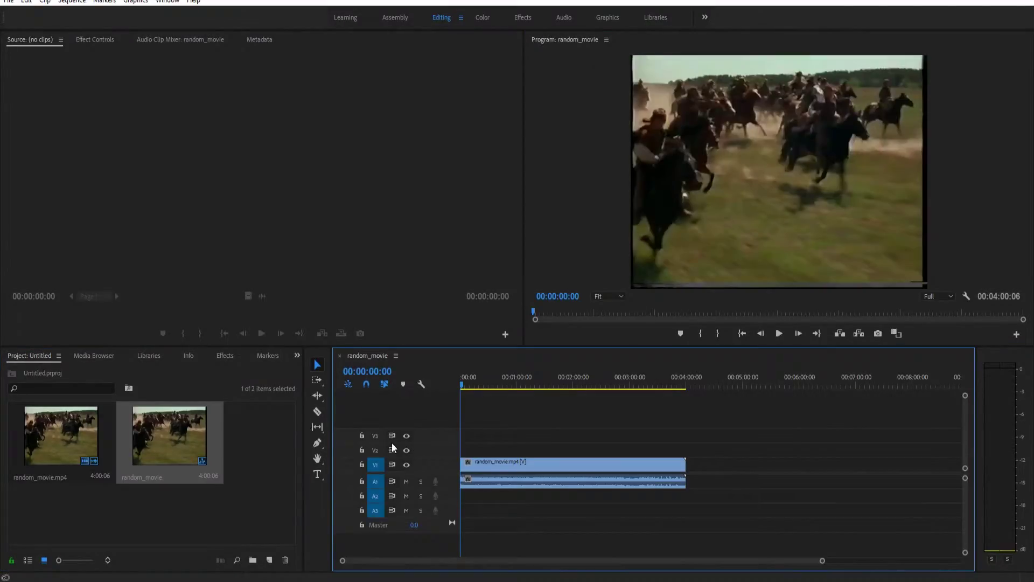
pyautogui.click(779, 333)
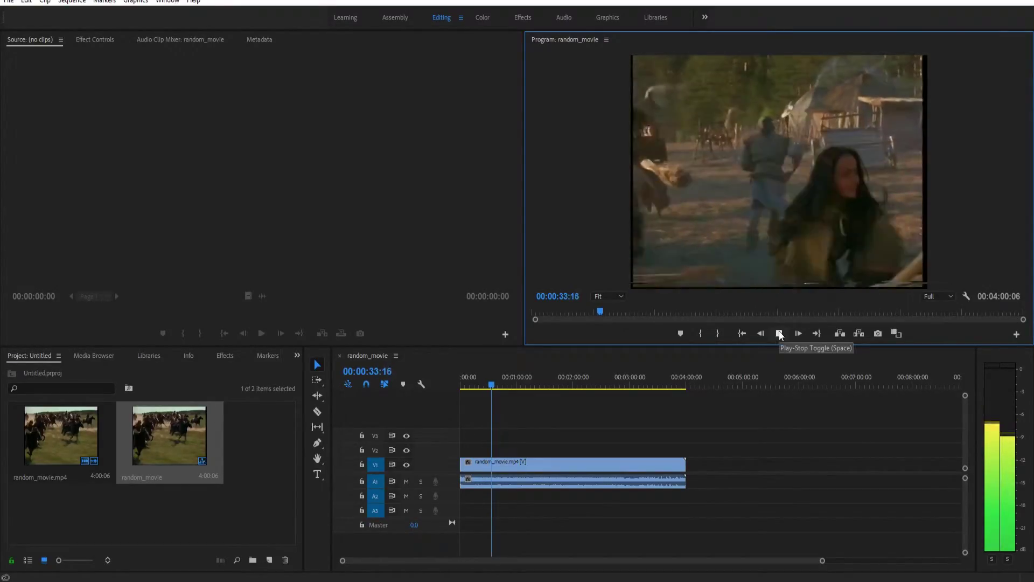
# Stop the random_movie preview at 00:00:34:03 on the village battle scene.
pyautogui.click(779, 333)
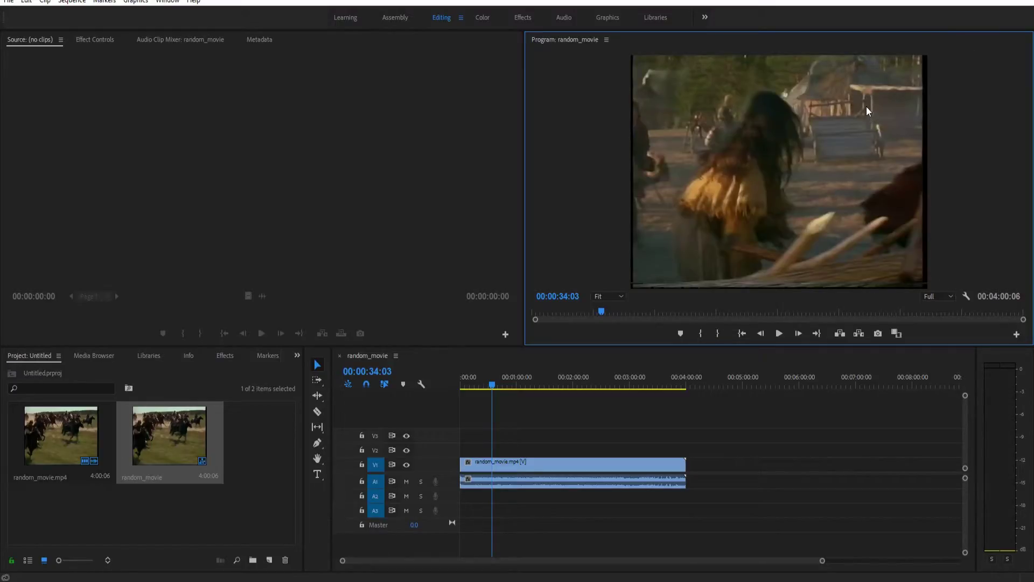
# Apply the Crop effect from the Effects panel to the V1 clip and show it in Effect Controls.
pyautogui.click(297, 355)
pyautogui.click(313, 421)
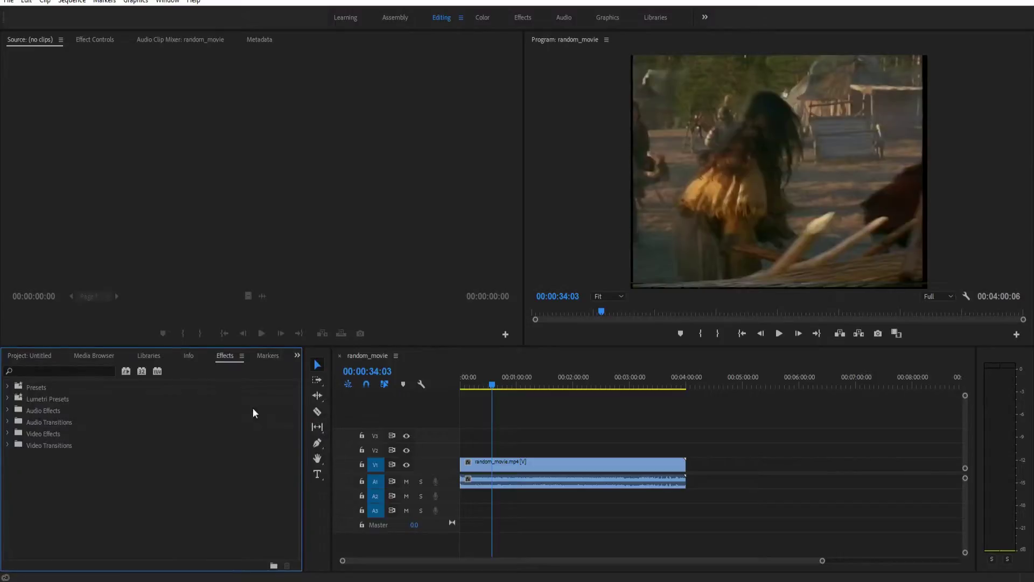
pyautogui.write('crop')
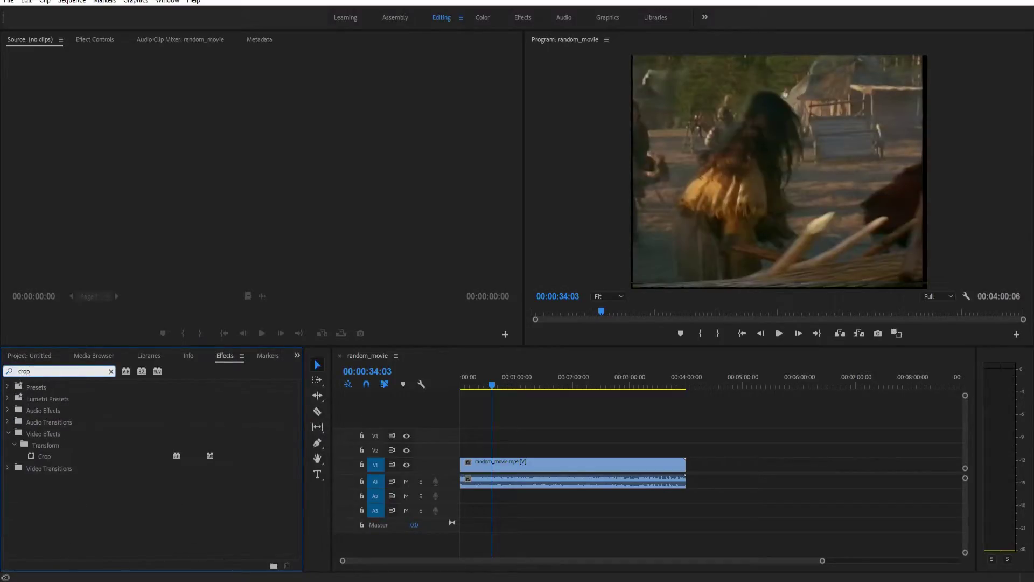
pyautogui.moveTo(59, 456); pyautogui.dragTo(474, 465)
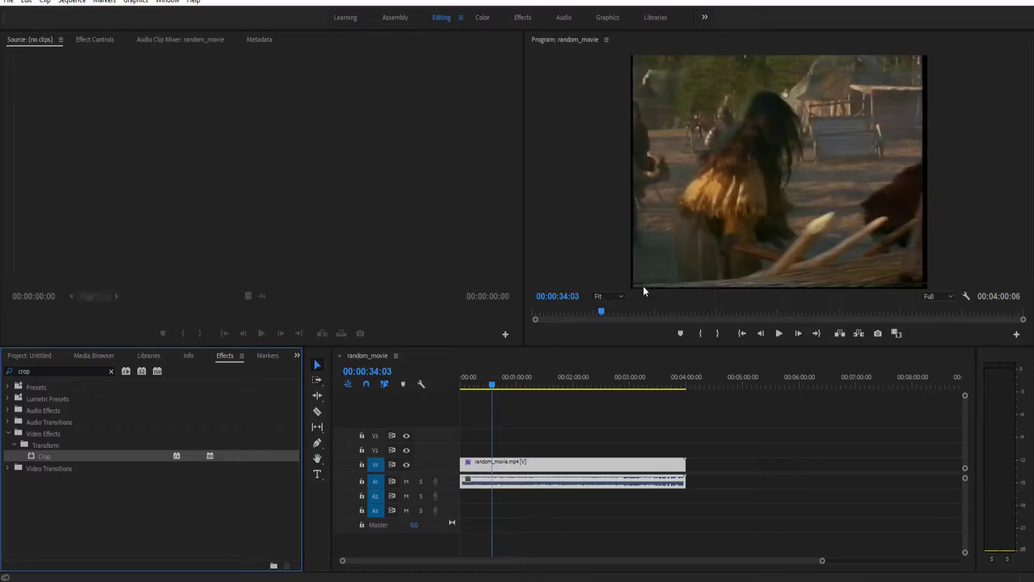
pyautogui.click(872, 286)
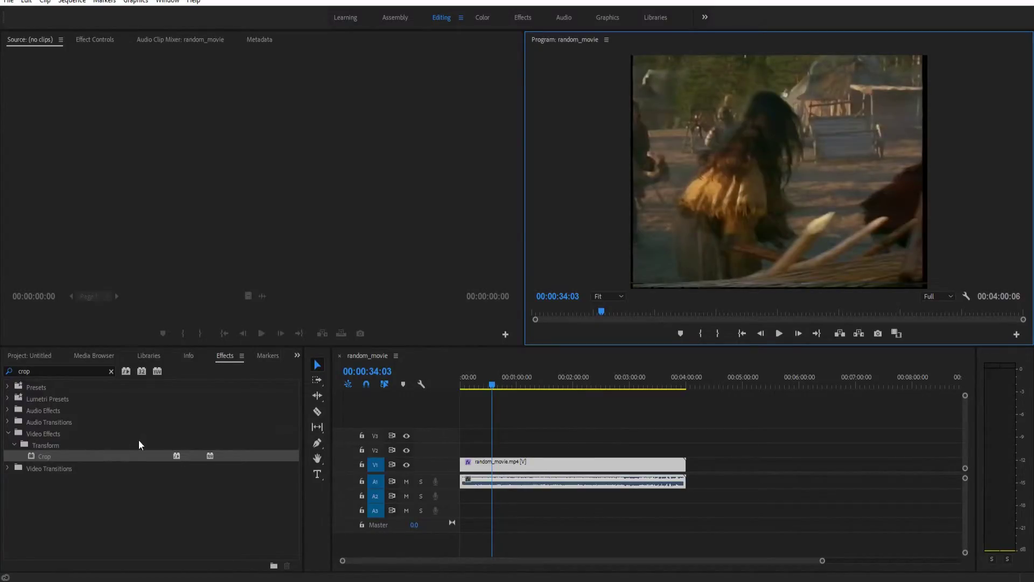
pyautogui.click(91, 40)
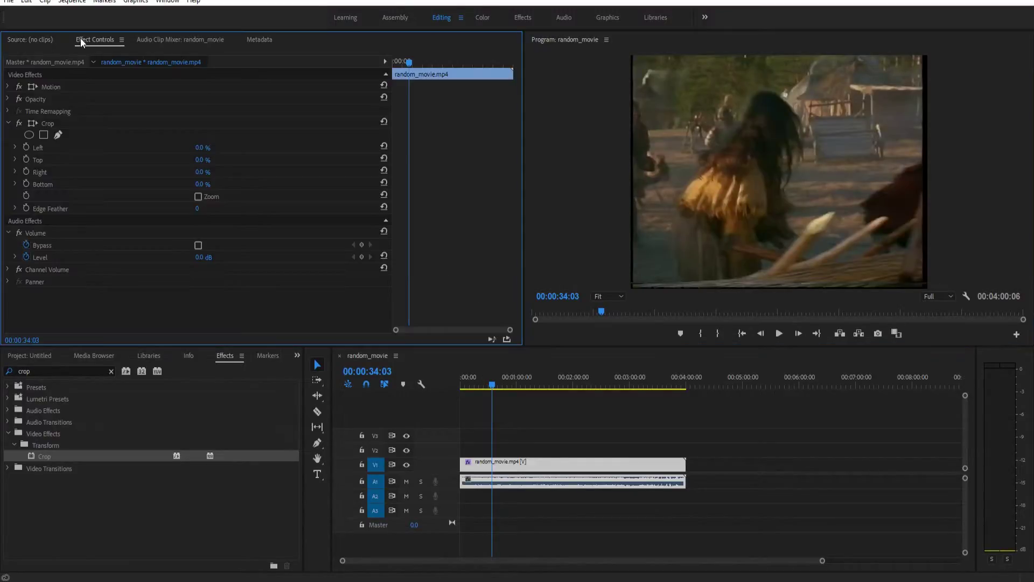
# Set Crop Left to 2%, Right to 2% and Bottom to 3%, leaving Top at 0%.
pyautogui.click(209, 146)
pyautogui.write('2')
pyautogui.press('Return')
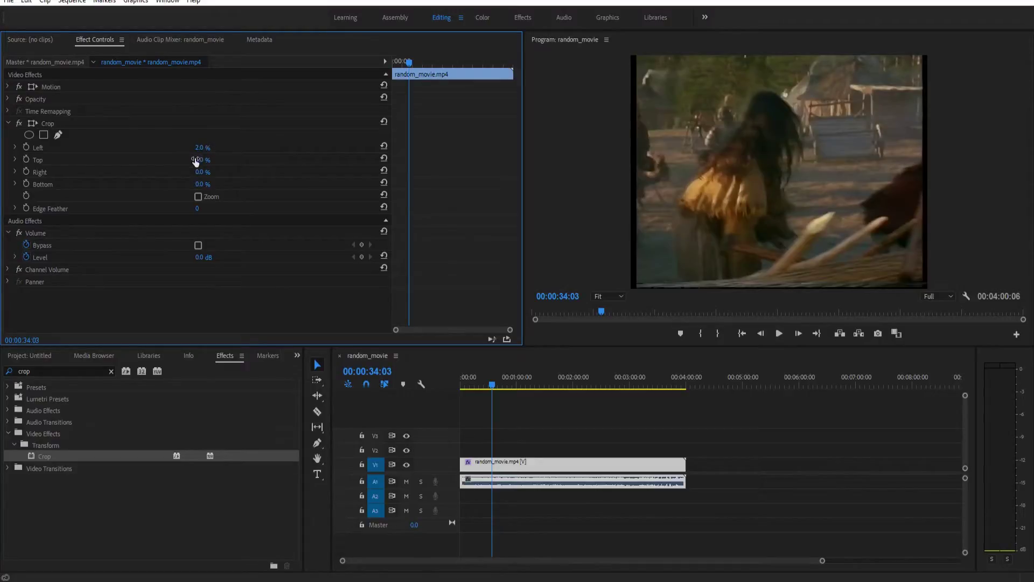
pyautogui.click(209, 169)
pyautogui.write('2')
pyautogui.press('Return')
pyautogui.click(202, 184)
pyautogui.write('3')
pyautogui.press('Return')
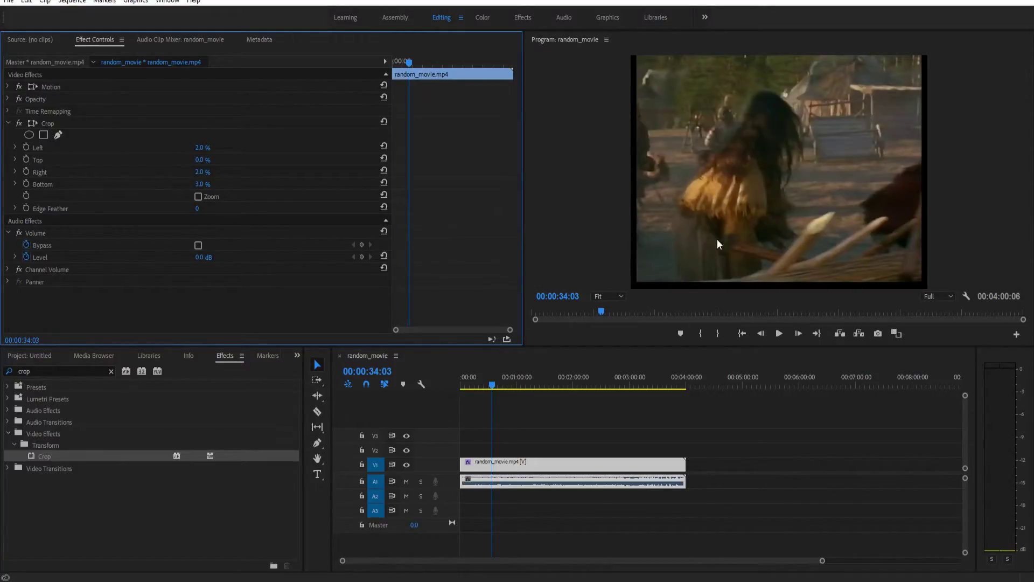
pyautogui.click(707, 212)
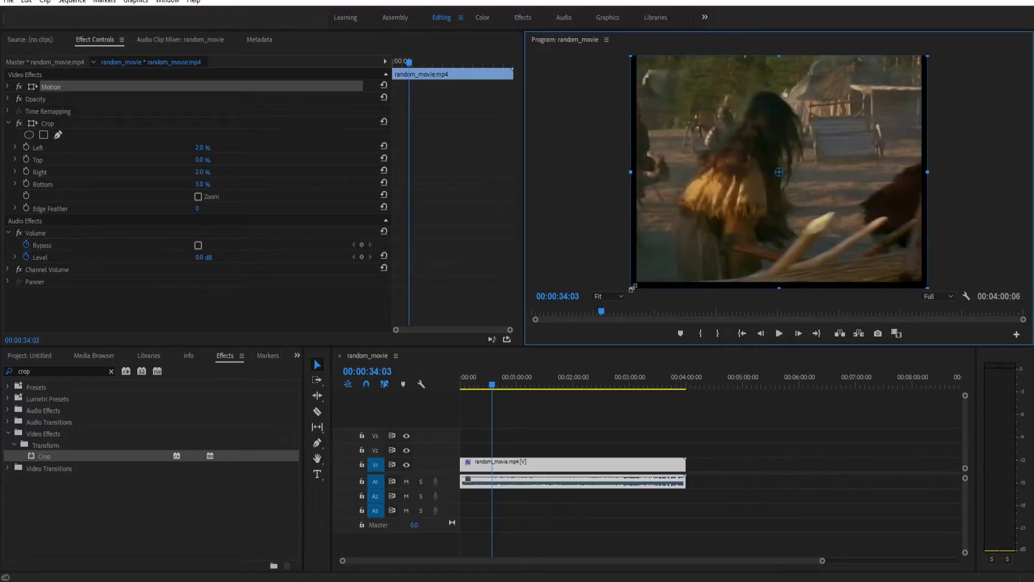
# Scale up the cropped video in the Program monitor to hide black edges, then play it back to check.
pyautogui.moveTo(633, 288); pyautogui.dragTo(629, 296)
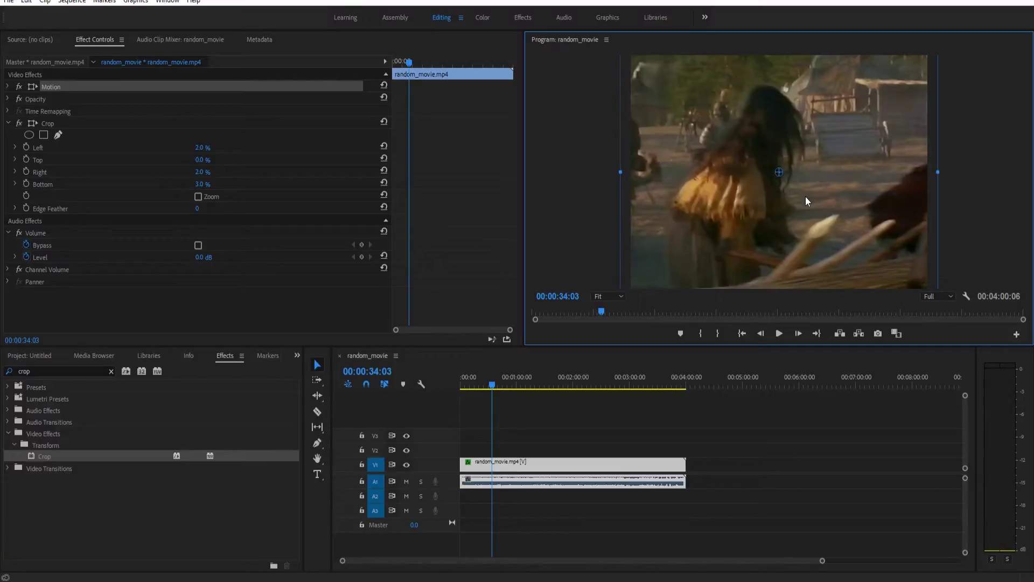
pyautogui.click(577, 235)
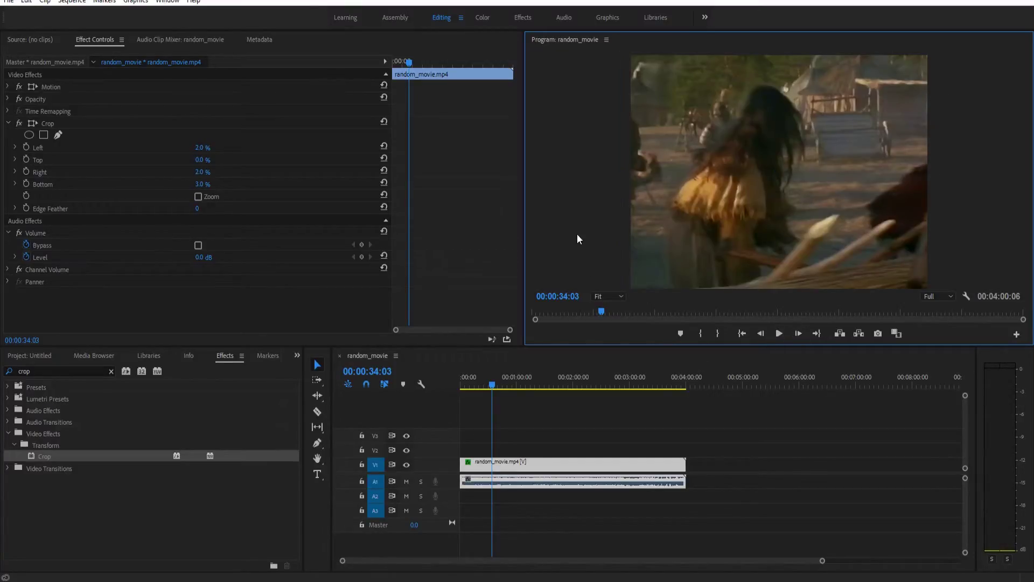
pyautogui.click(781, 334)
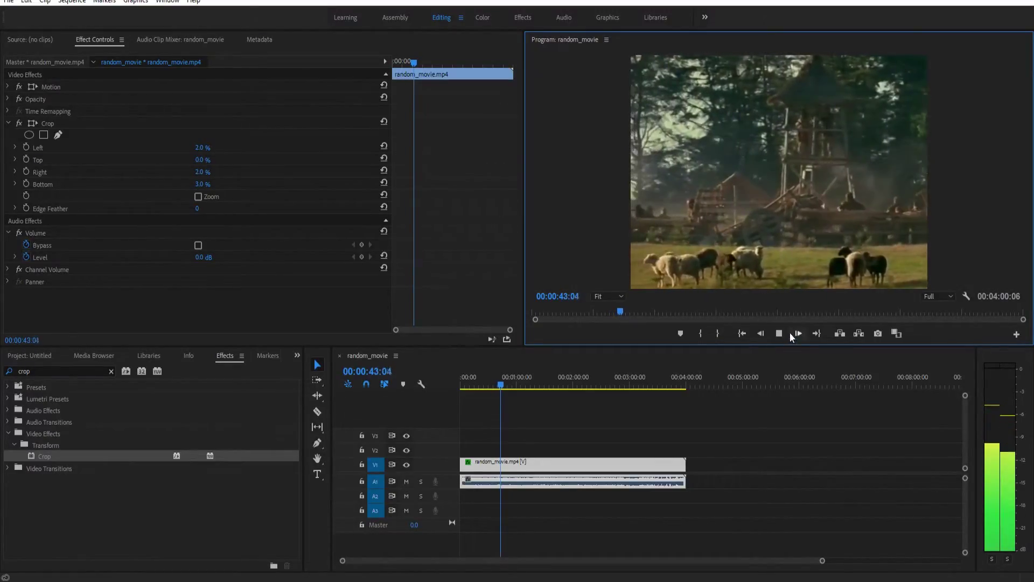
pyautogui.click(780, 333)
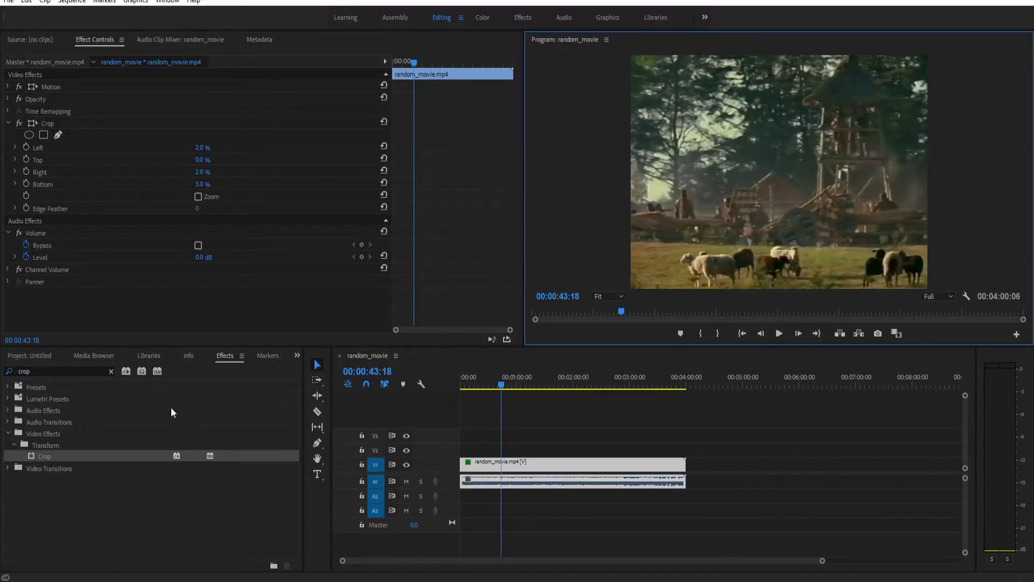
# Create a new 720x576, 25 fps Adjustment Layer in the Project panel.
pyautogui.click(40, 357)
pyautogui.rightClick(243, 445)
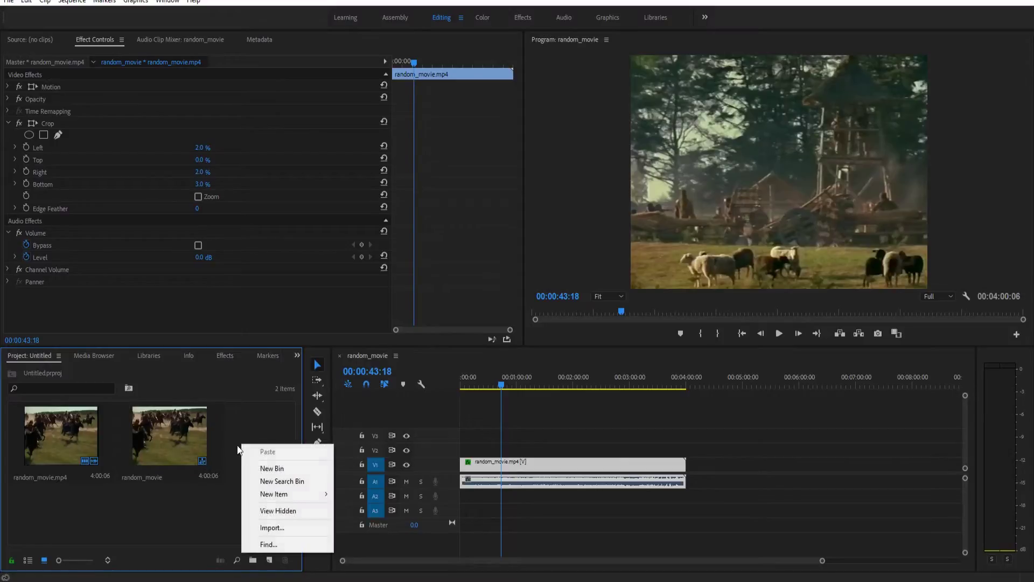
pyautogui.moveTo(275, 497)
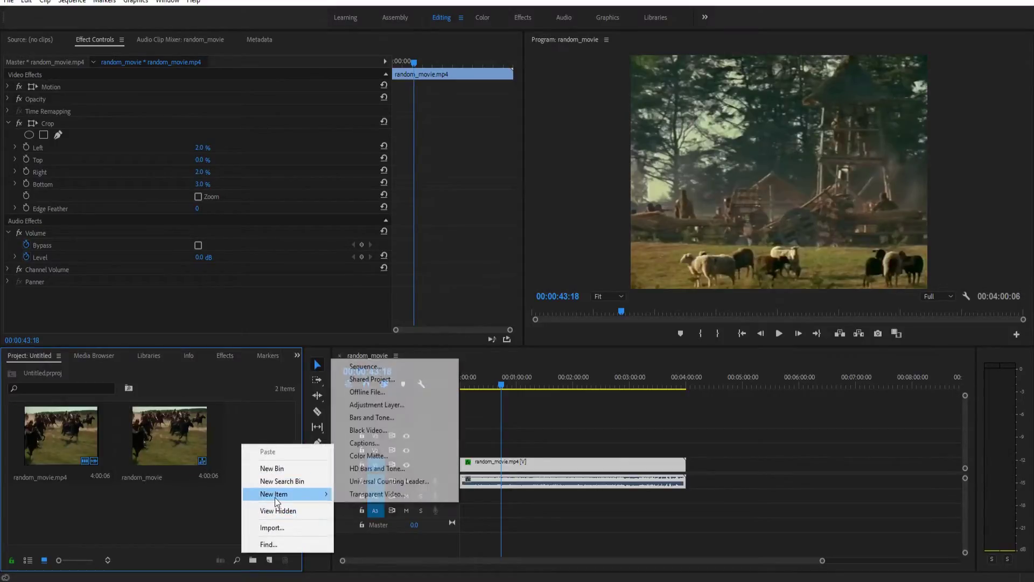
pyautogui.click(387, 406)
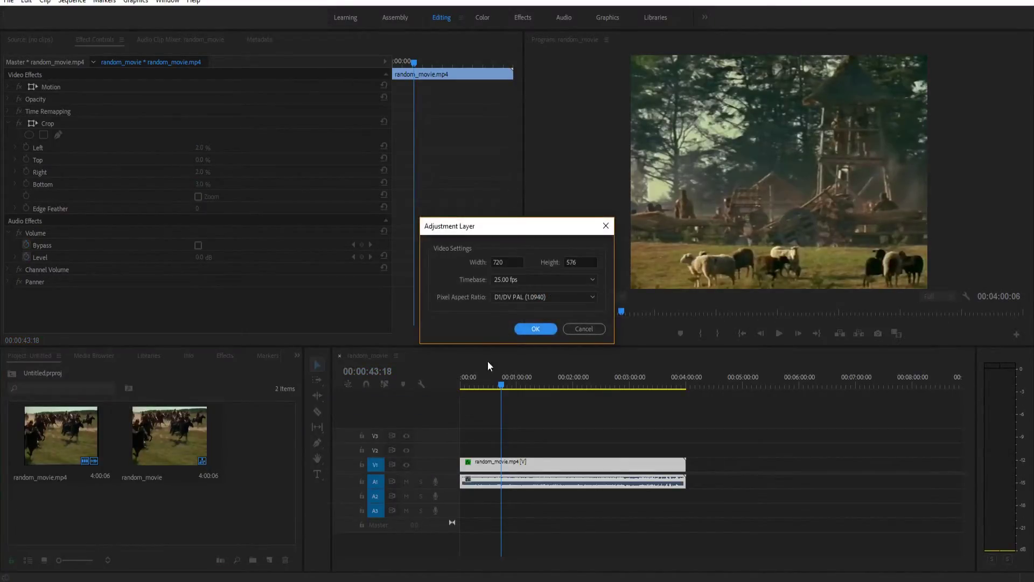
pyautogui.click(533, 329)
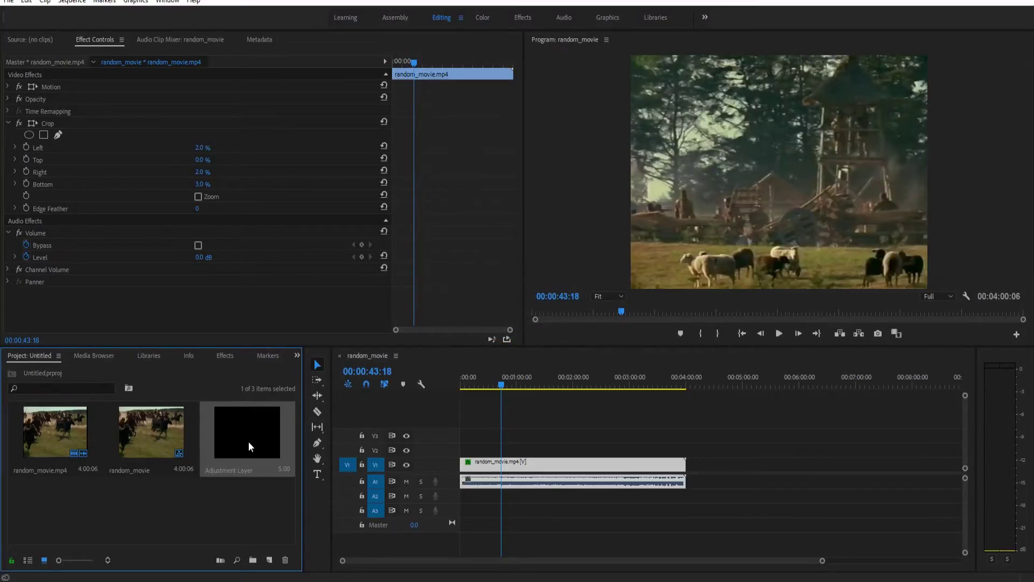
# Place the Adjustment Layer on V2 and extend it to the clip's full 4:00:06 length.
pyautogui.moveTo(248, 441); pyautogui.dragTo(463, 453)
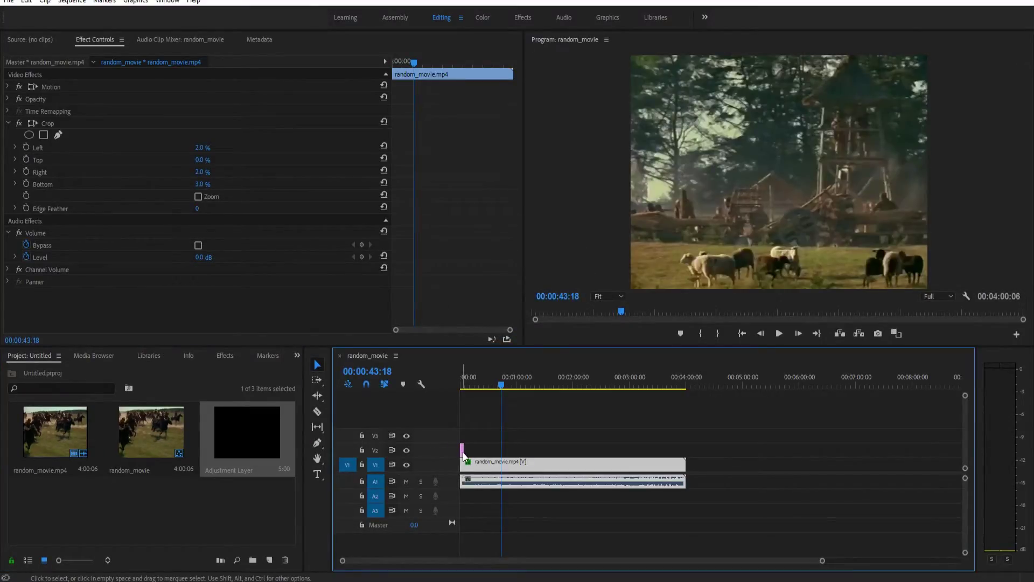
pyautogui.click(462, 452)
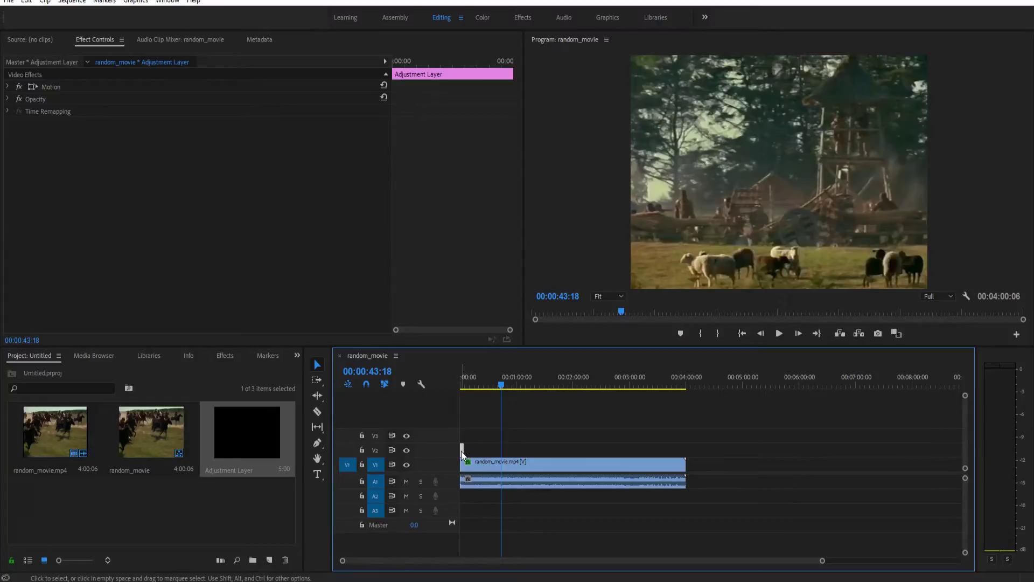
pyautogui.moveTo(463, 451); pyautogui.dragTo(687, 454)
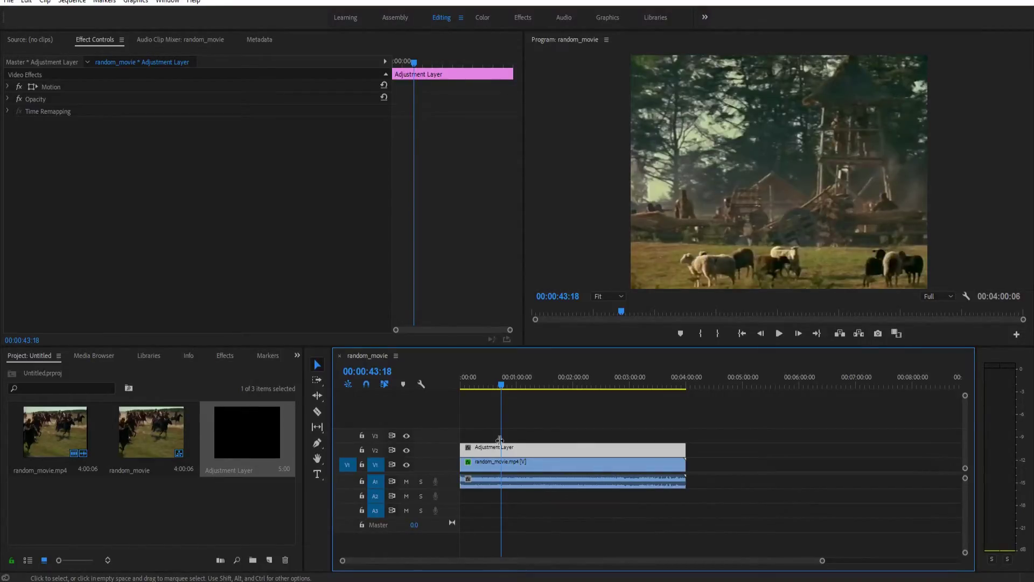
pyautogui.doubleClick(521, 449)
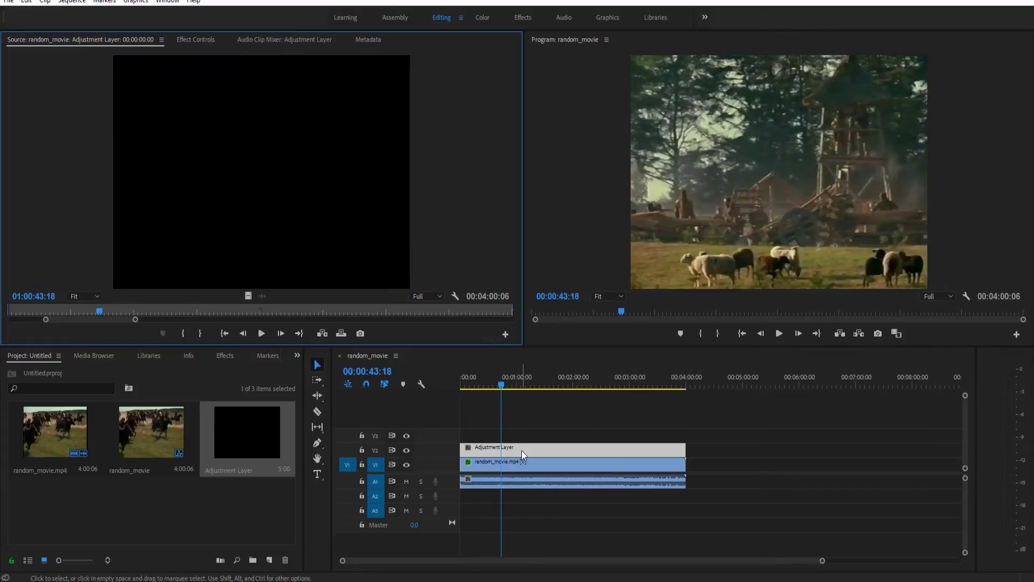
pyautogui.click(481, 18)
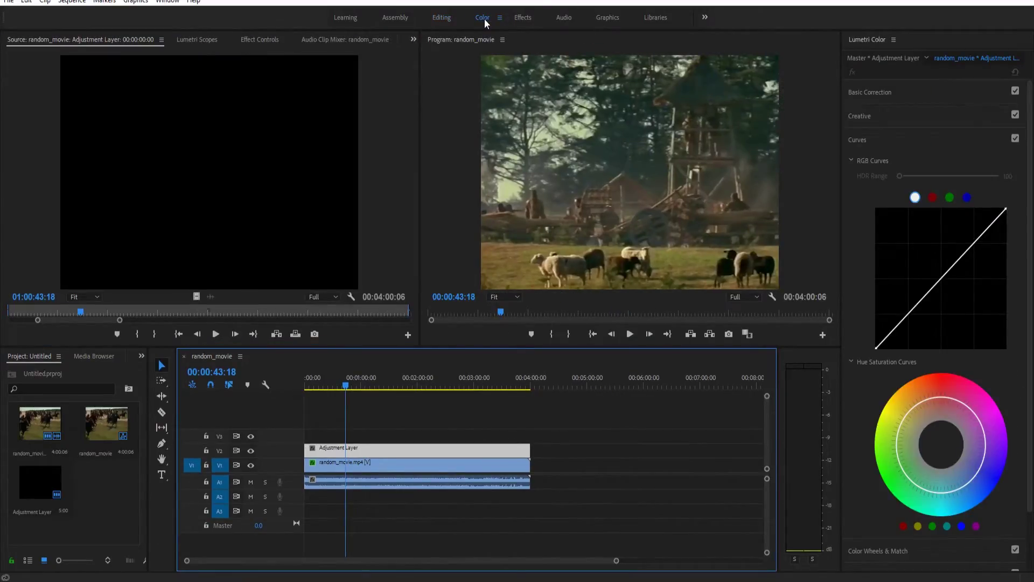
# Try the Fuji F125 Kodak 2395 and Kodak 5205 Fuji 3510 Creative looks, then reset Look to None.
pyautogui.click(913, 119)
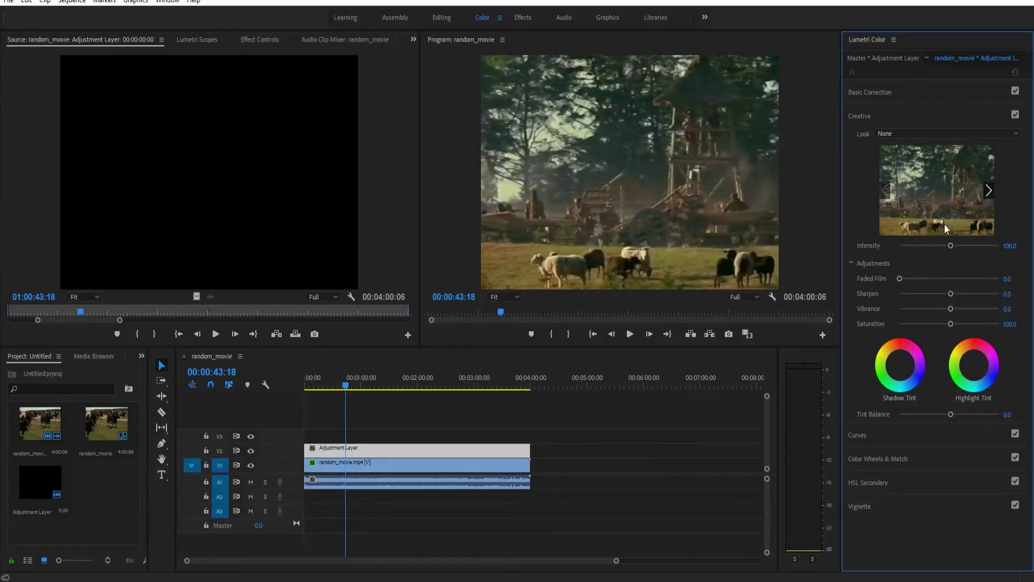
pyautogui.click(923, 135)
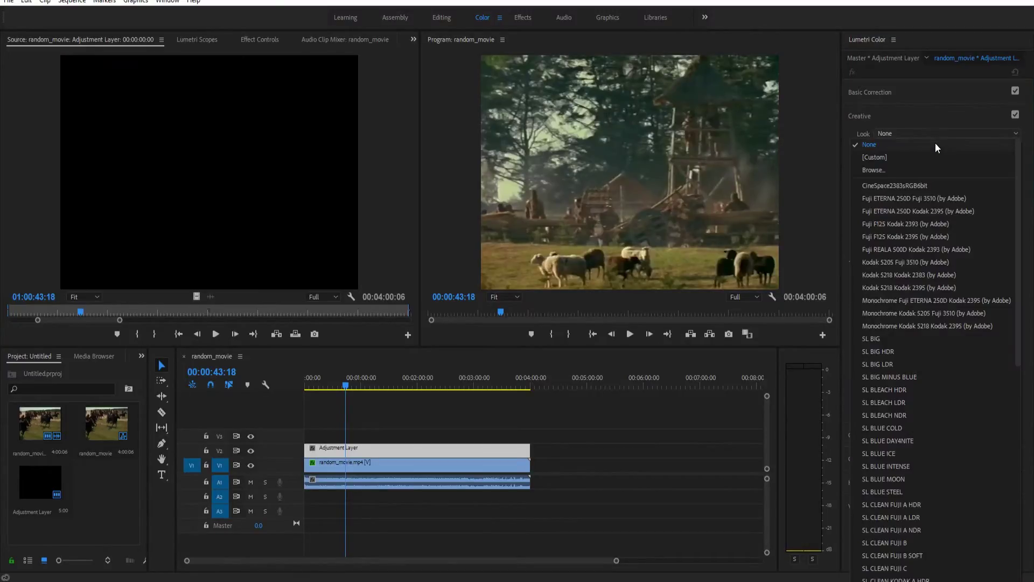
pyautogui.click(907, 237)
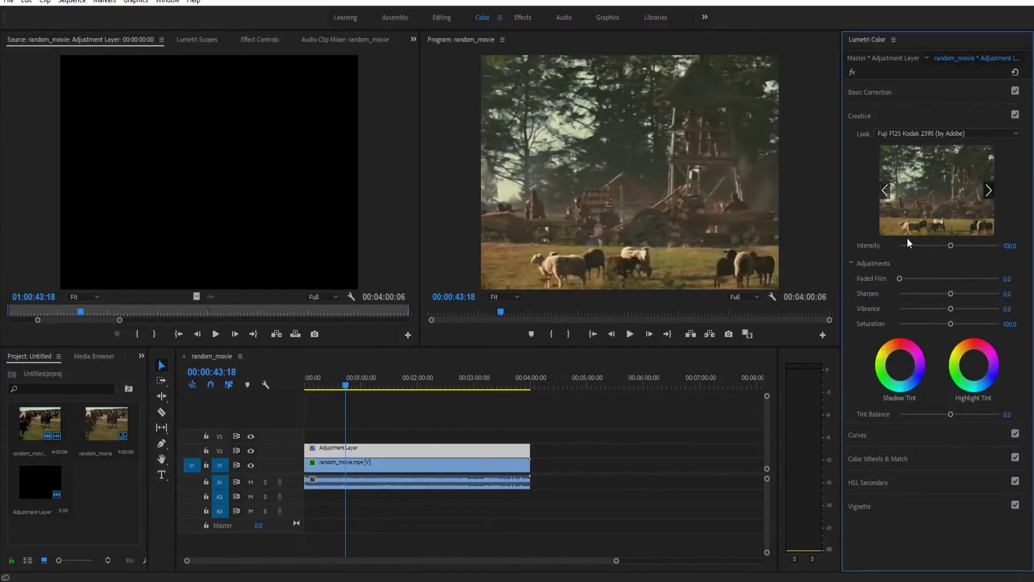
pyautogui.click(943, 135)
pyautogui.click(914, 171)
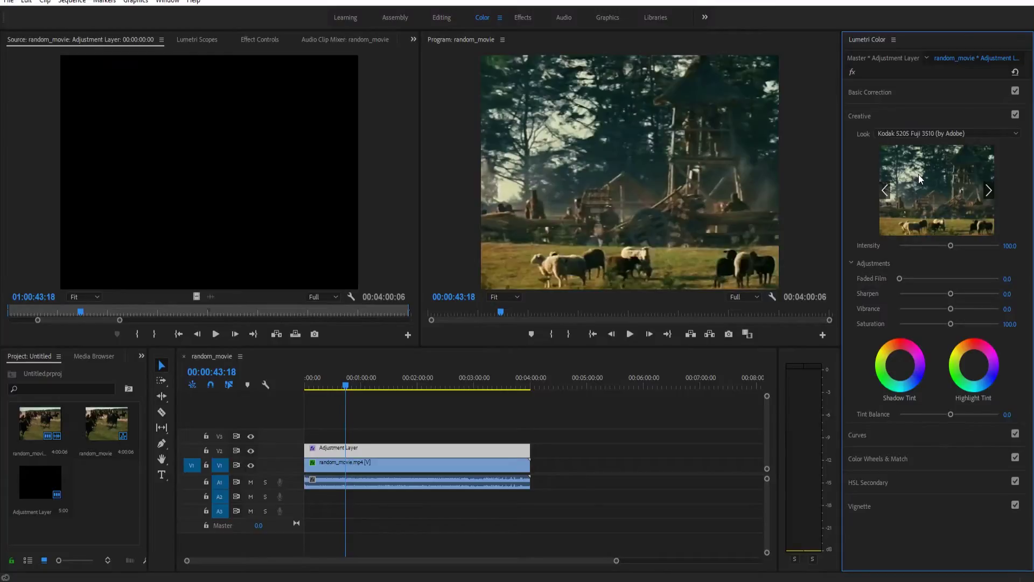
pyautogui.click(961, 135)
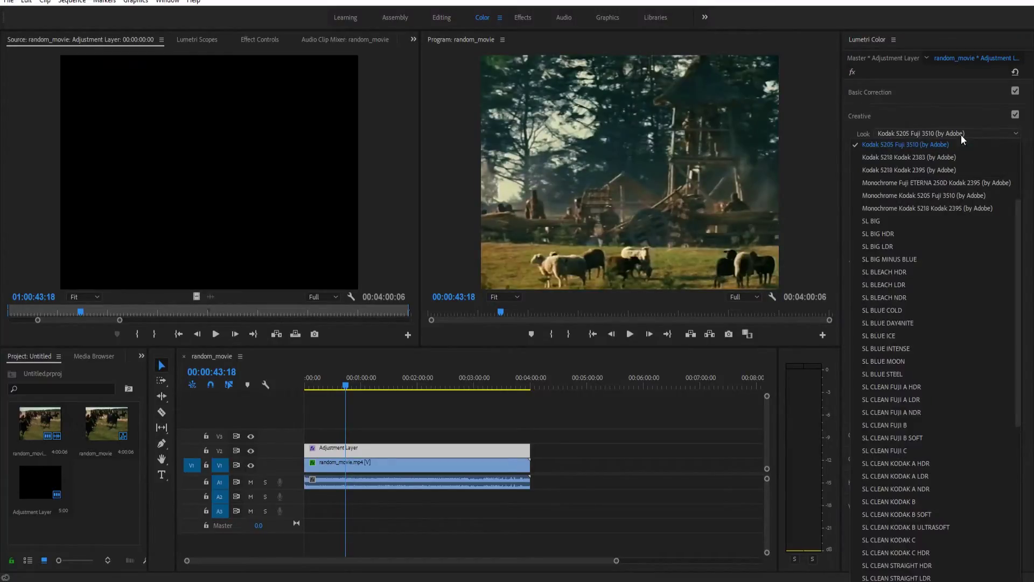
pyautogui.click(882, 145)
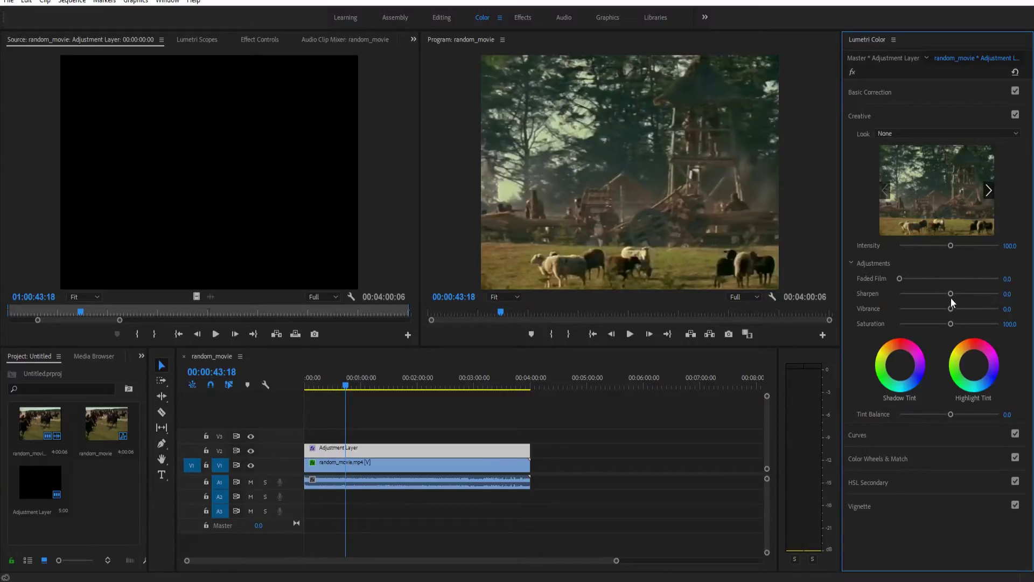
# Set Creative Sharpen 15, Vibrance 35 and Saturation 110, and nudge the shadow tint slightly.
pyautogui.click(1009, 294)
pyautogui.press('Return')
pyautogui.click(1008, 307)
pyautogui.write('35')
pyautogui.press('Return')
pyautogui.click(1009, 324)
pyautogui.write('110')
pyautogui.press('Return')
pyautogui.moveTo(898, 365); pyautogui.dragTo(897, 369)
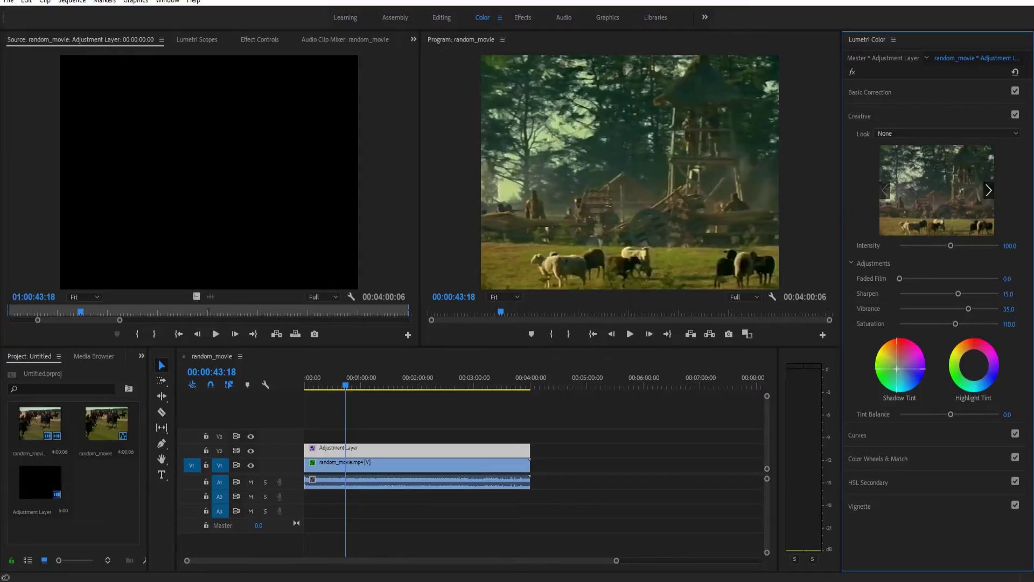
pyautogui.moveTo(898, 369); pyautogui.dragTo(897, 369)
# Expand Basic Correction and set White Balance Temperature to -35 to cool the picture.
pyautogui.click(917, 90)
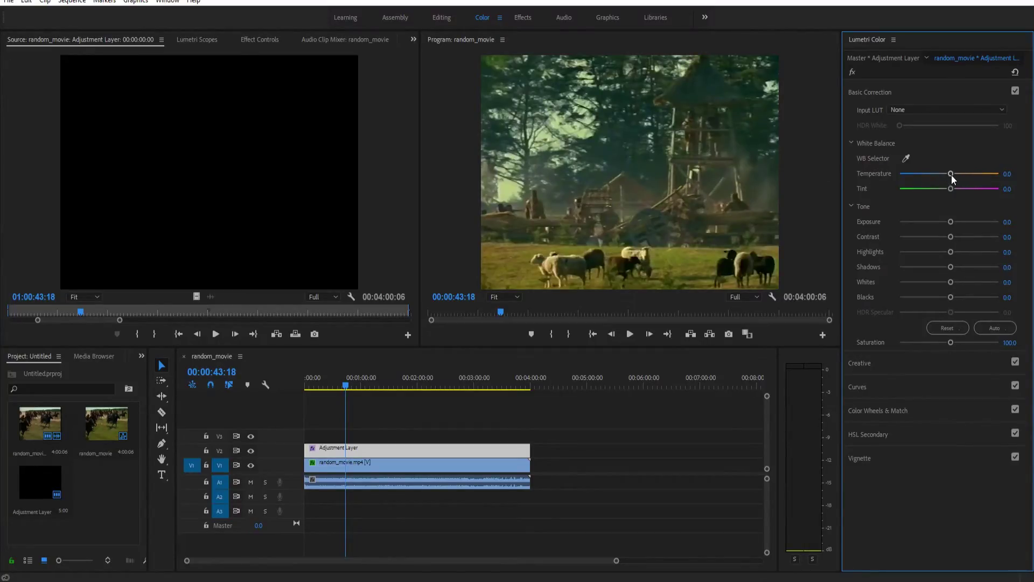
pyautogui.moveTo(951, 174); pyautogui.dragTo(942, 174)
pyautogui.click(1013, 173)
pyautogui.press('Return')
pyautogui.click(1013, 173)
pyautogui.write('-35')
pyautogui.press('Return')
# Add two points to the RGB curve for a gentle S-curve, then move the playhead to 00:00:00:00.
pyautogui.click(883, 386)
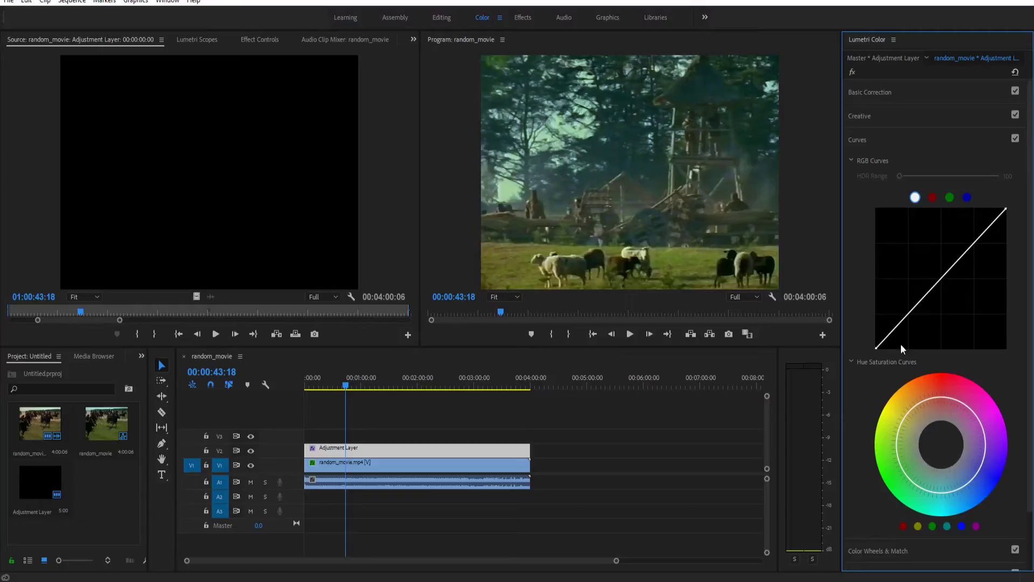
pyautogui.click(975, 243)
pyautogui.click(908, 314)
pyautogui.moveTo(975, 242); pyautogui.dragTo(971, 238)
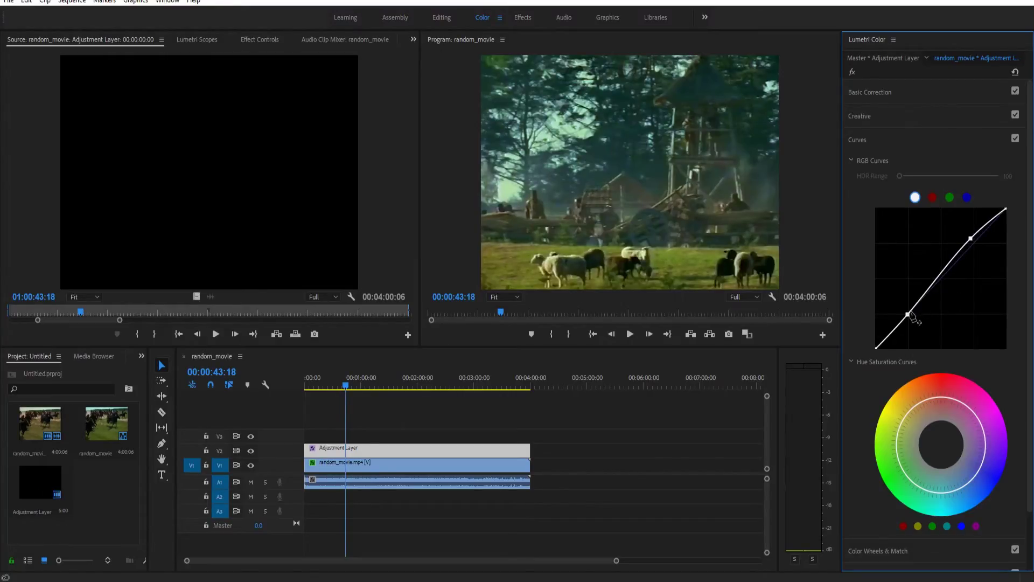
pyautogui.moveTo(908, 315); pyautogui.dragTo(910, 317)
pyautogui.moveTo(971, 239); pyautogui.dragTo(970, 242)
pyautogui.moveTo(345, 383); pyautogui.dragTo(297, 385)
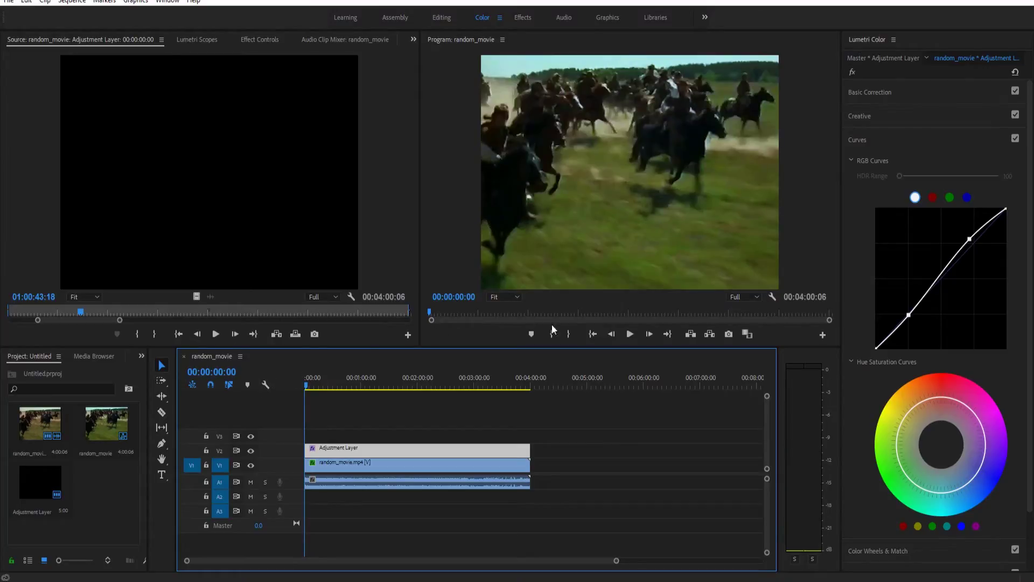
# Play and stop the graded random_movie sequence, then scrub the playhead to about 00:00:50:08.
pyautogui.click(628, 335)
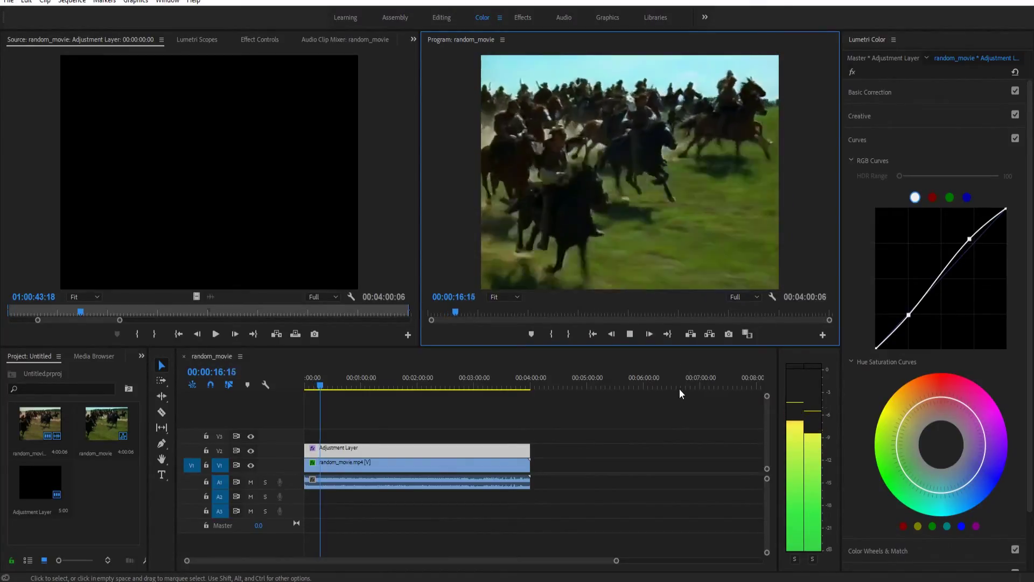
pyautogui.click(631, 334)
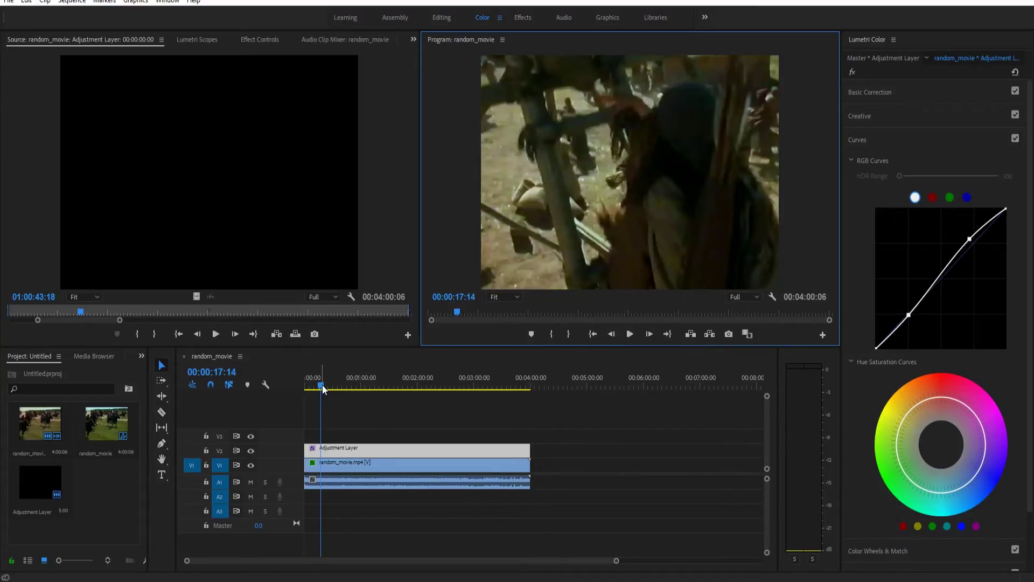
pyautogui.moveTo(321, 386); pyautogui.dragTo(351, 386)
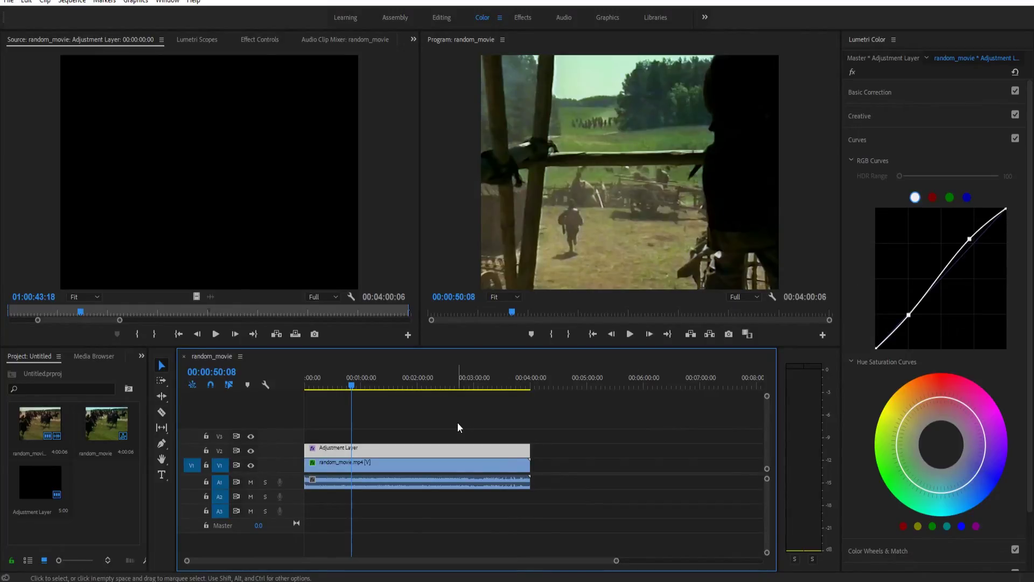
pyautogui.rightClick(383, 450)
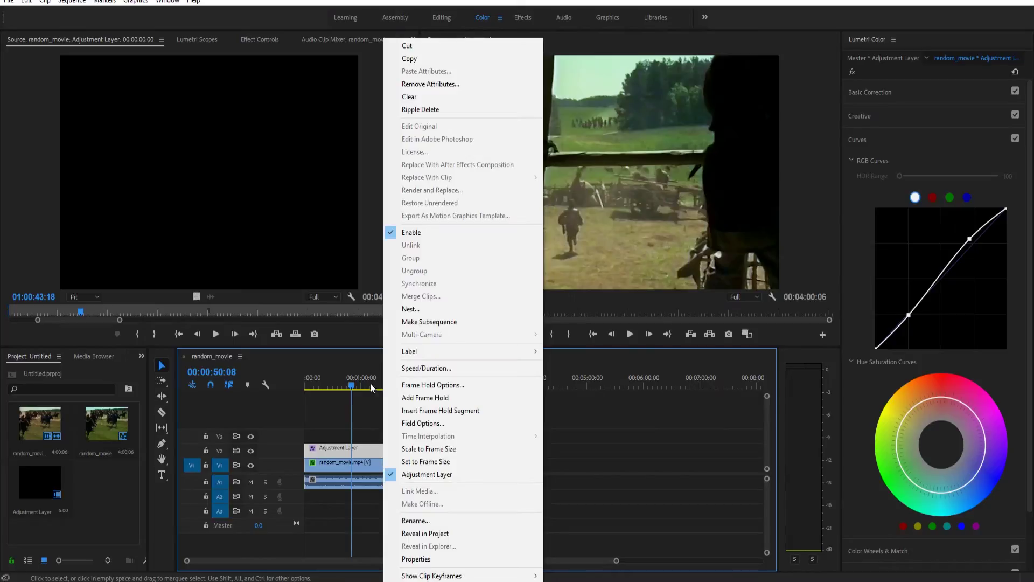
pyautogui.click(413, 233)
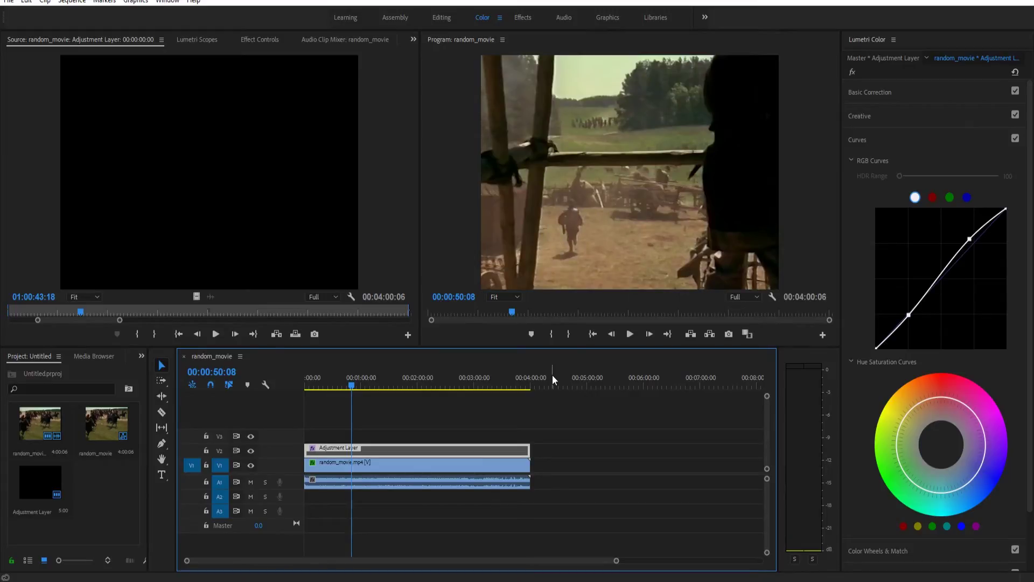
pyautogui.rightClick(370, 448)
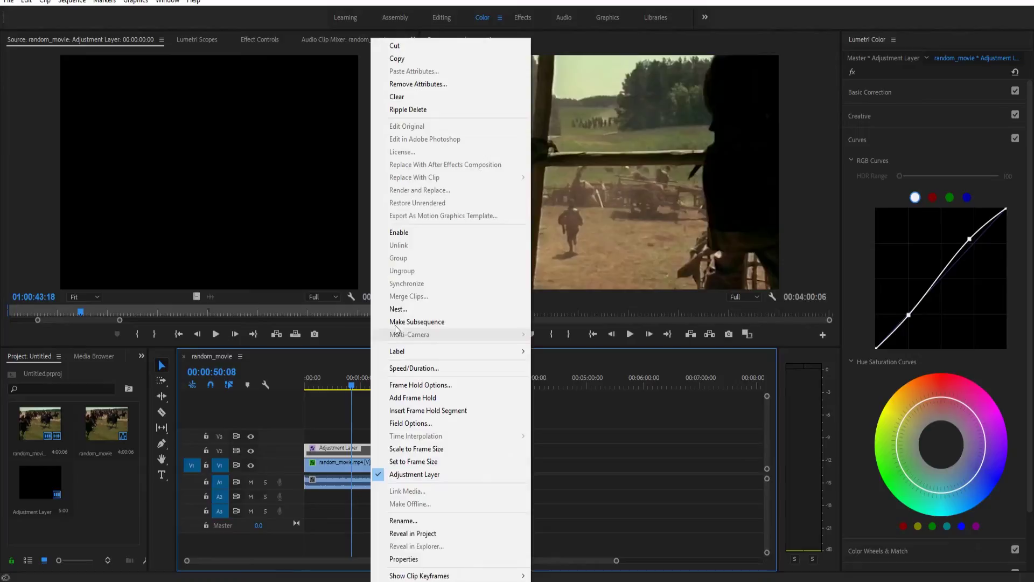
pyautogui.click(410, 234)
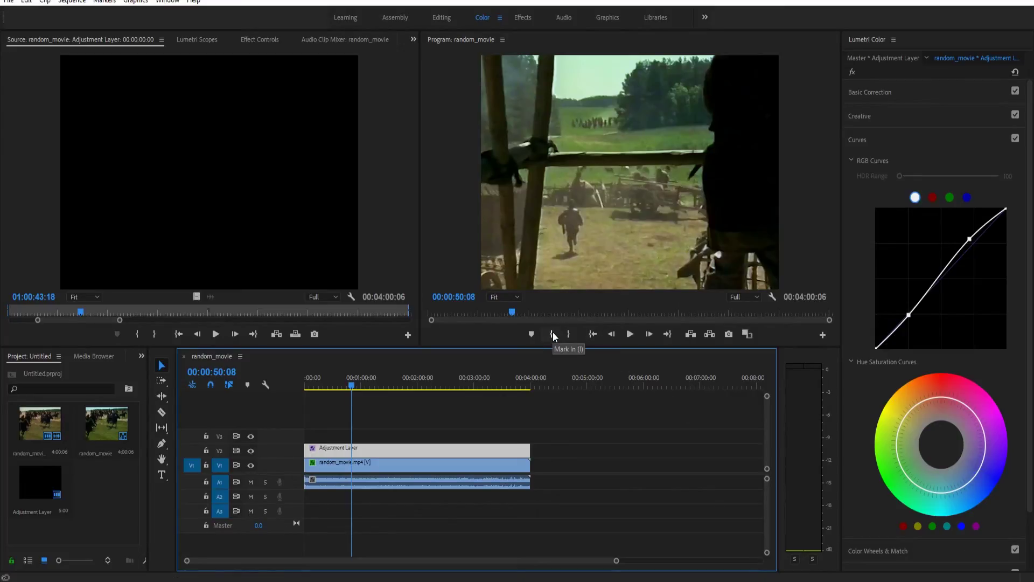
# Open Export Media settings for random_movie.mp4 as H.264, keeping the Match Source - High bitrate preset.
pyautogui.click(9, 2)
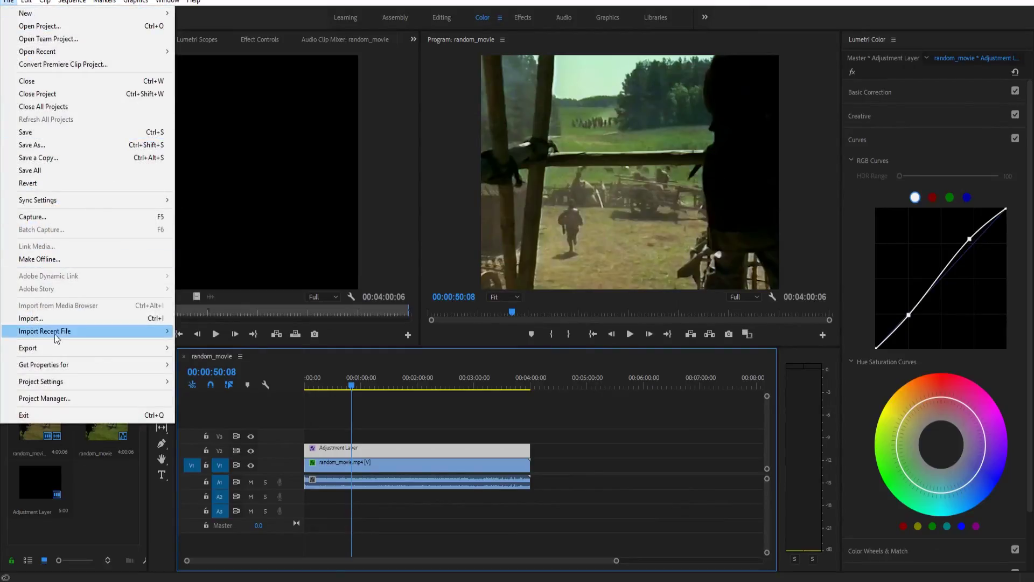
pyautogui.moveTo(52, 349)
pyautogui.click(202, 348)
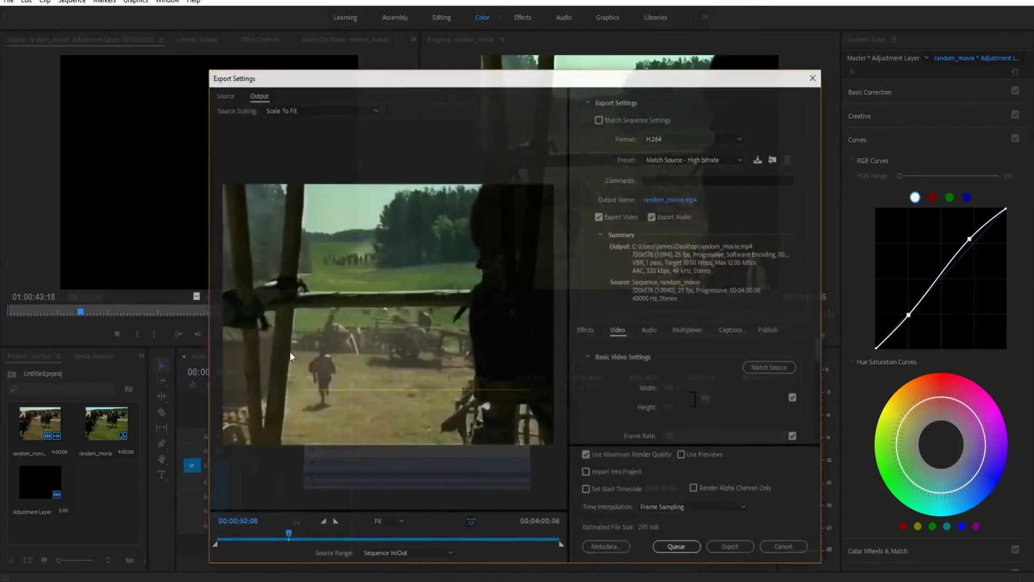
pyautogui.click(718, 160)
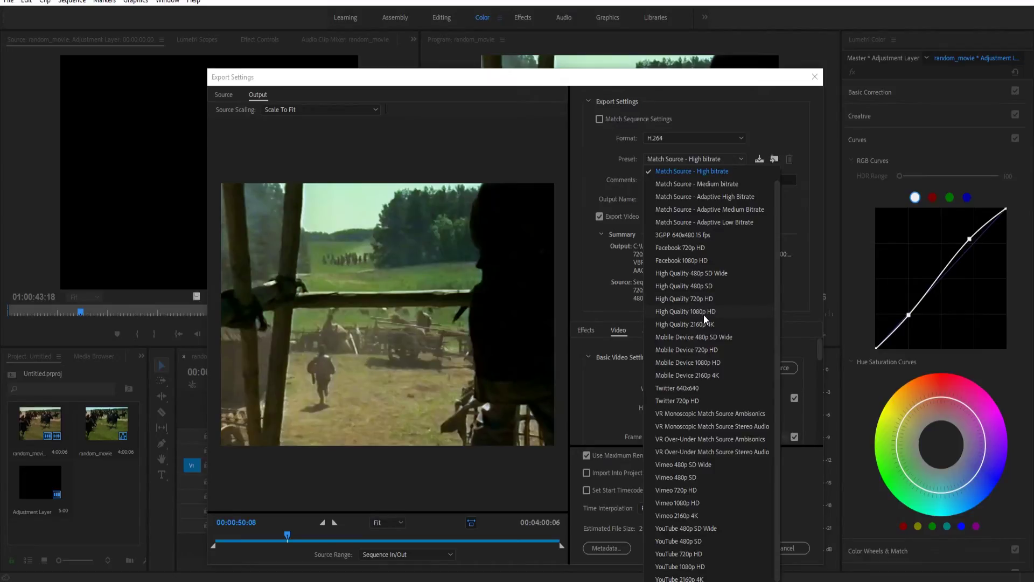
pyautogui.click(770, 109)
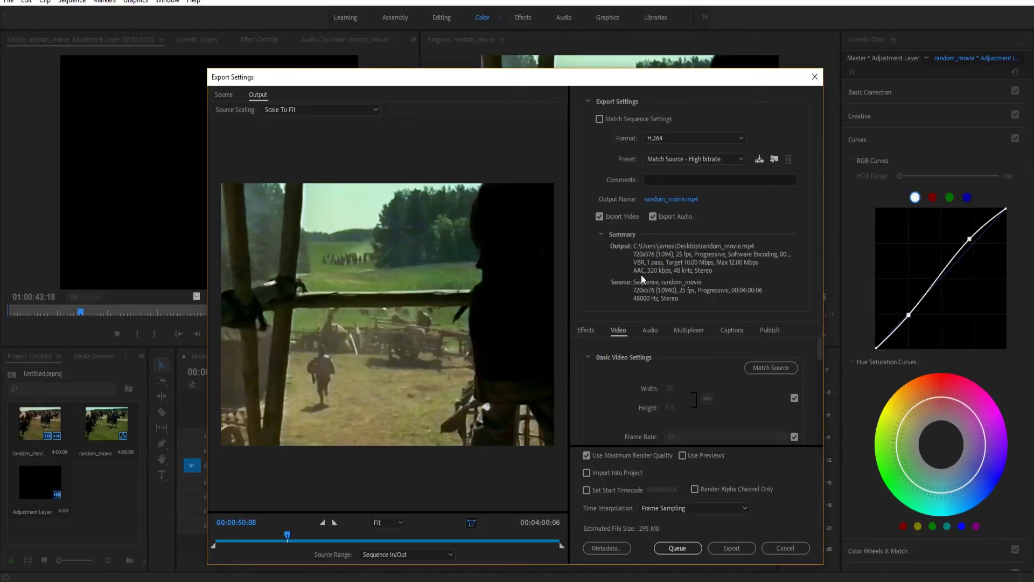